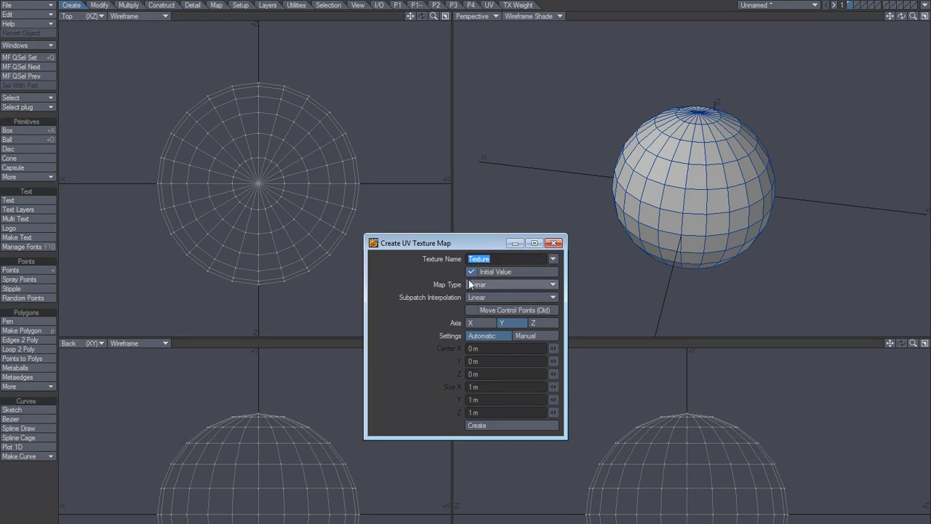
Set the map type to Atlas and switch the Perspective viewport to UV Texture.
{"action": "left_click", "coordinate": [489, 286]}
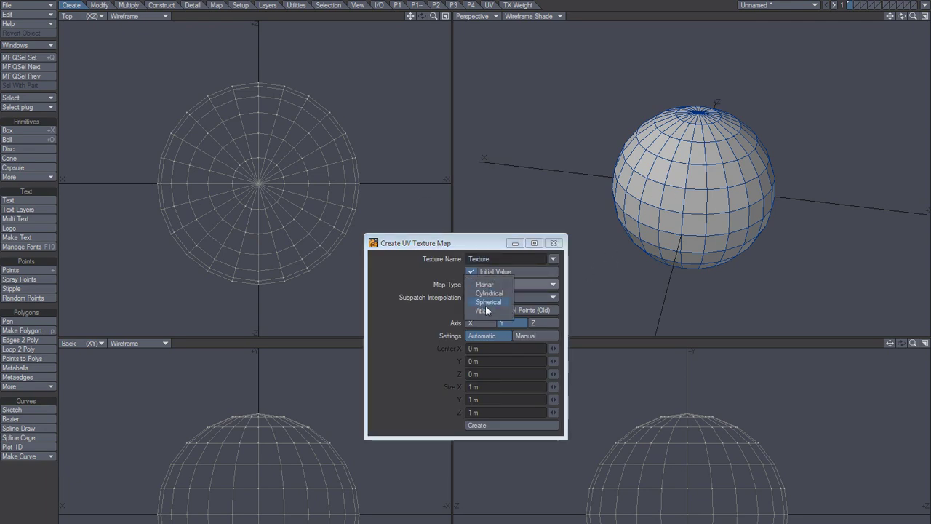
{"action": "left_click", "coordinate": [485, 311]}
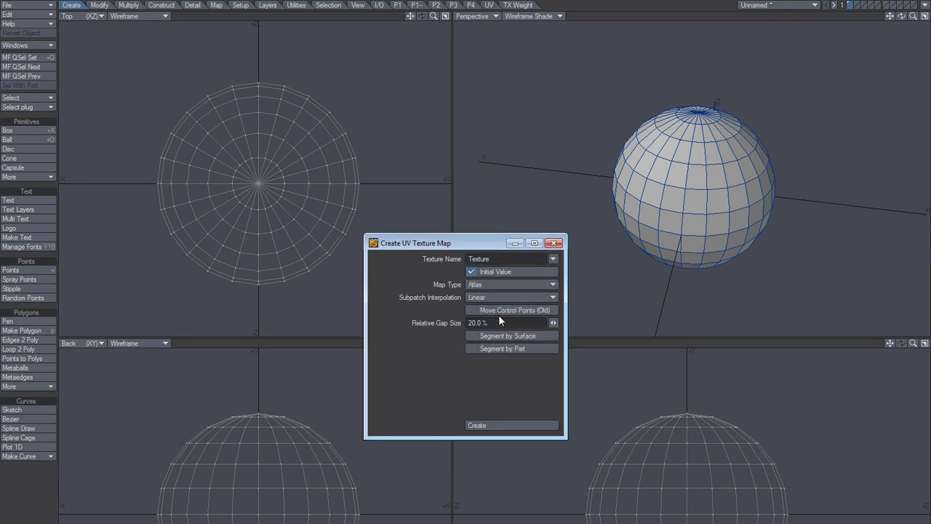
{"action": "left_click", "coordinate": [474, 16]}
{"action": "left_click", "coordinate": [473, 69]}
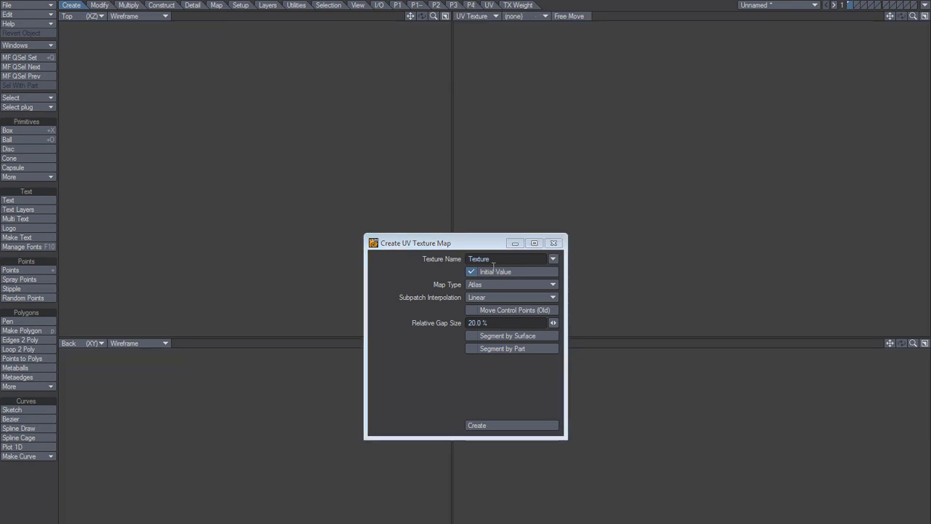
Create the atlas UV map for the sphere and zoom in on its layout.
{"action": "left_click", "coordinate": [492, 426]}
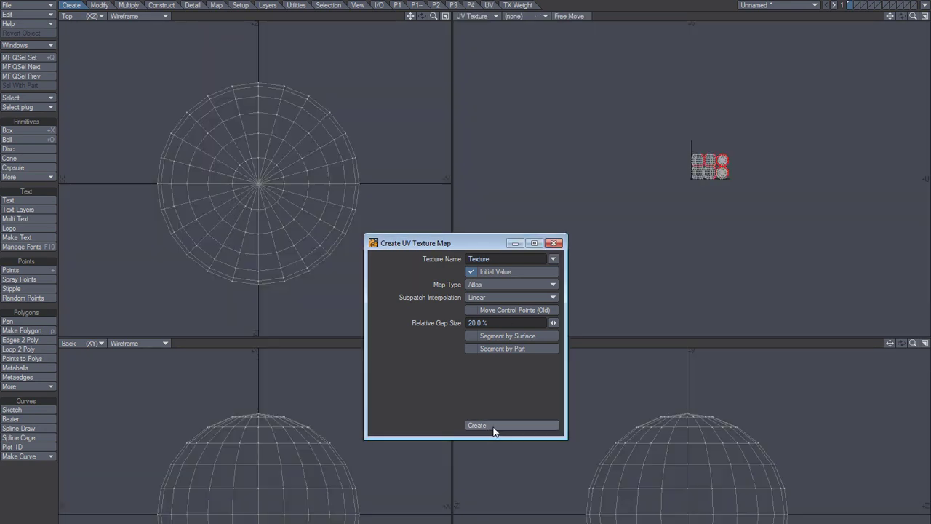
{"action": "scroll", "coordinate": [677, 182], "scroll_direction": "up", "scroll_amount": 5}
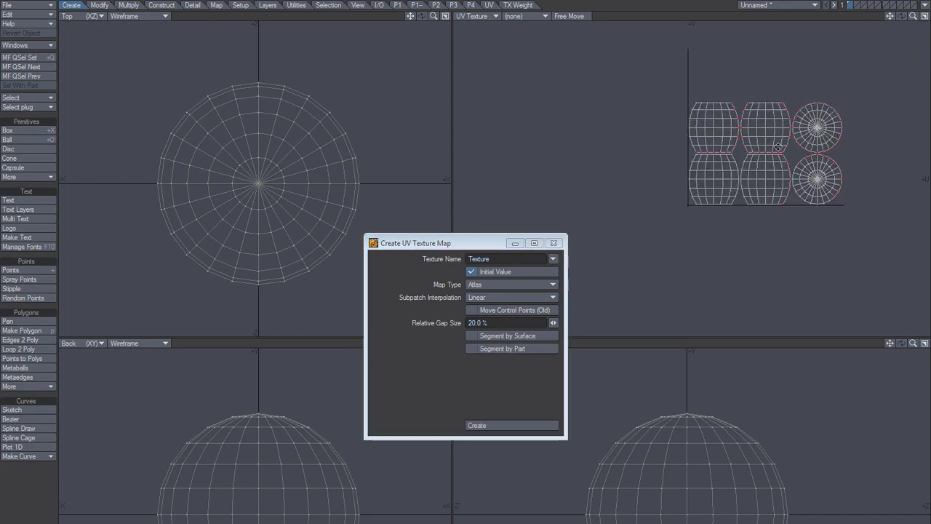
{"action": "scroll", "coordinate": [677, 181], "scroll_direction": "up", "scroll_amount": 2}
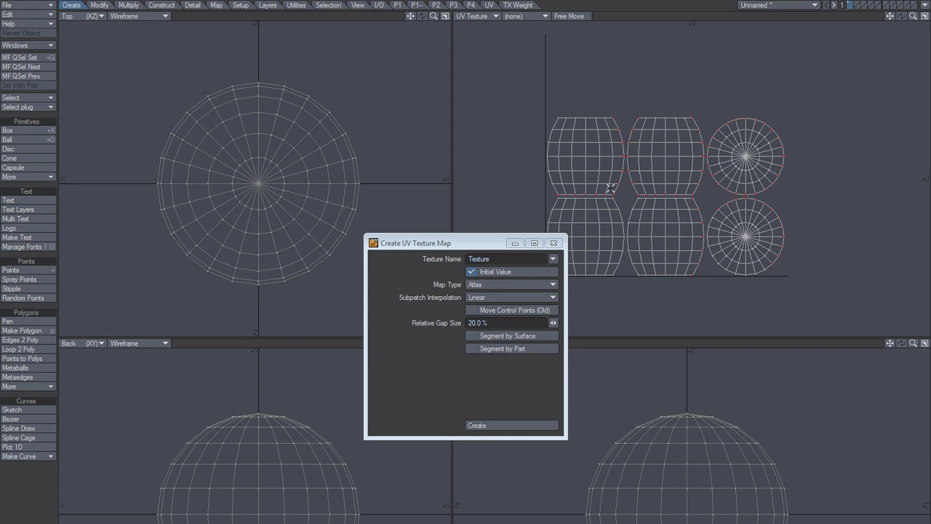
Create a Cylindrical UV map, then regenerate it with a Spherical projection.
{"action": "left_click", "coordinate": [488, 283]}
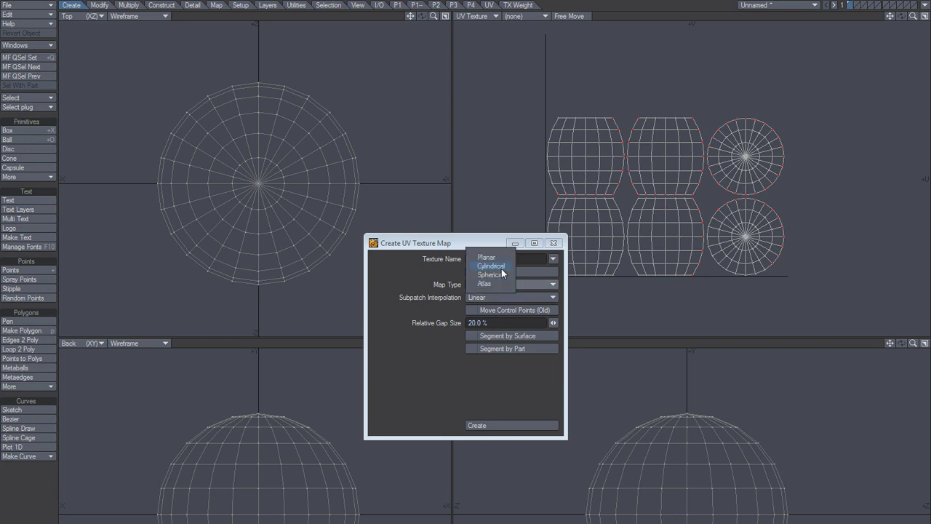
{"action": "left_click", "coordinate": [502, 269]}
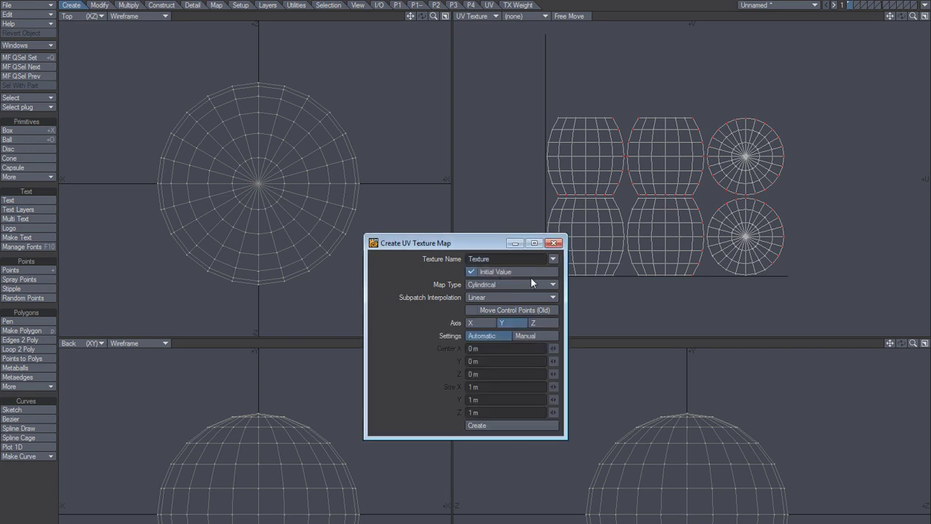
{"action": "left_click", "coordinate": [497, 427]}
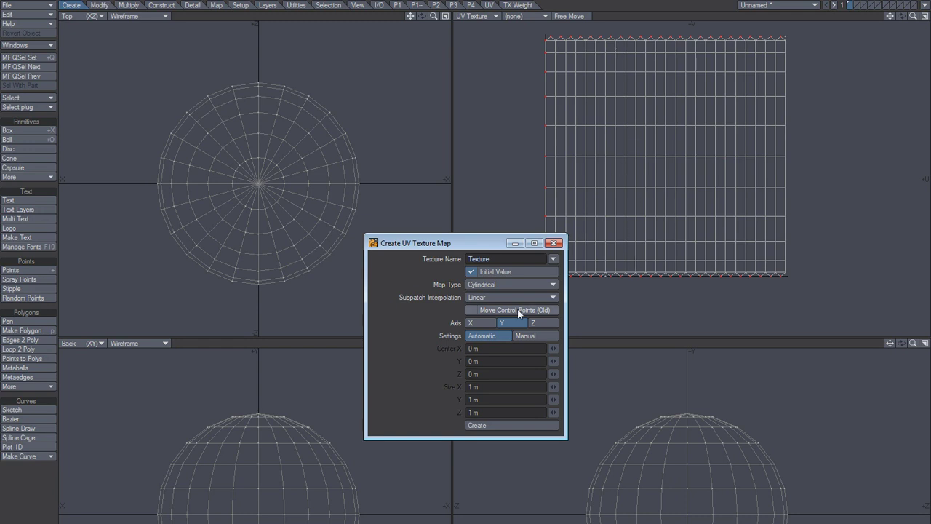
{"action": "left_click", "coordinate": [505, 284]}
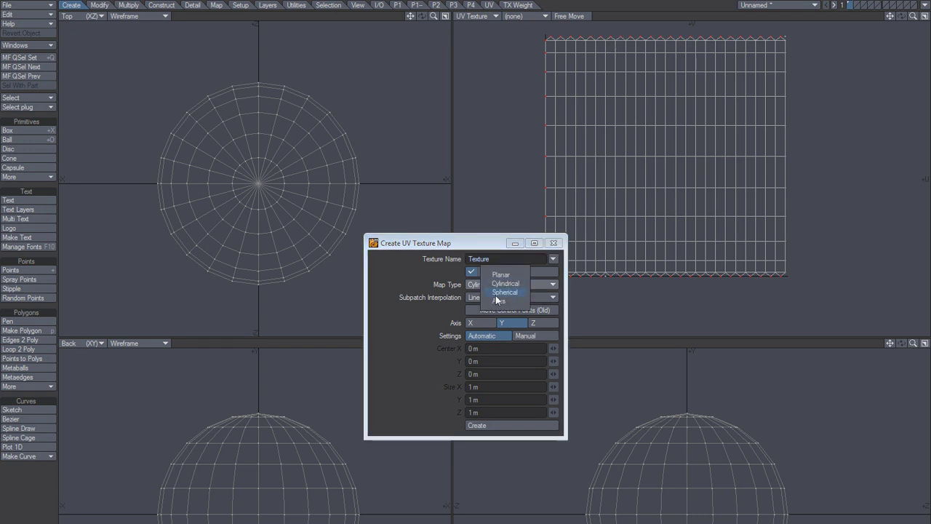
{"action": "left_click", "coordinate": [484, 427]}
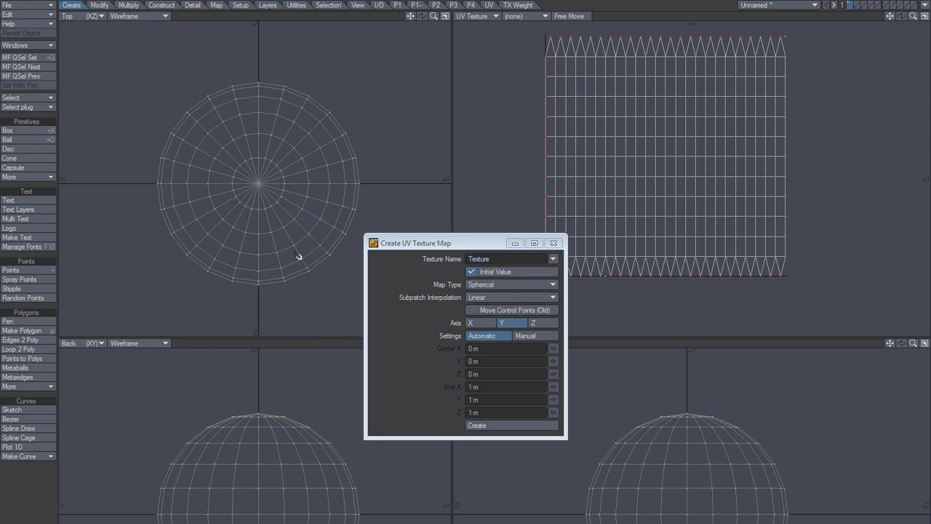
Drag sphere points into a spike, regenerate the spherical map, and close the dialog.
{"action": "left_click_drag", "start_coordinate": [333, 262], "coordinate": [356, 325]}
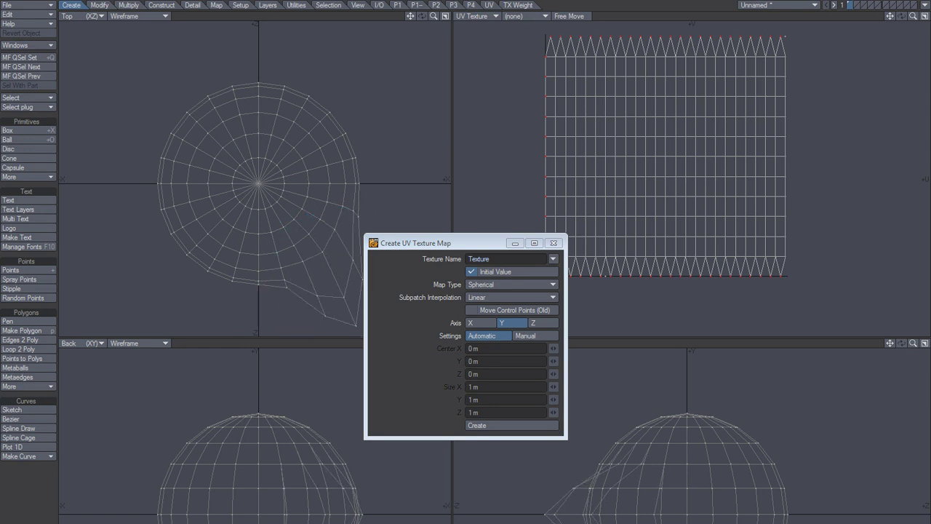
{"action": "left_click", "coordinate": [478, 426]}
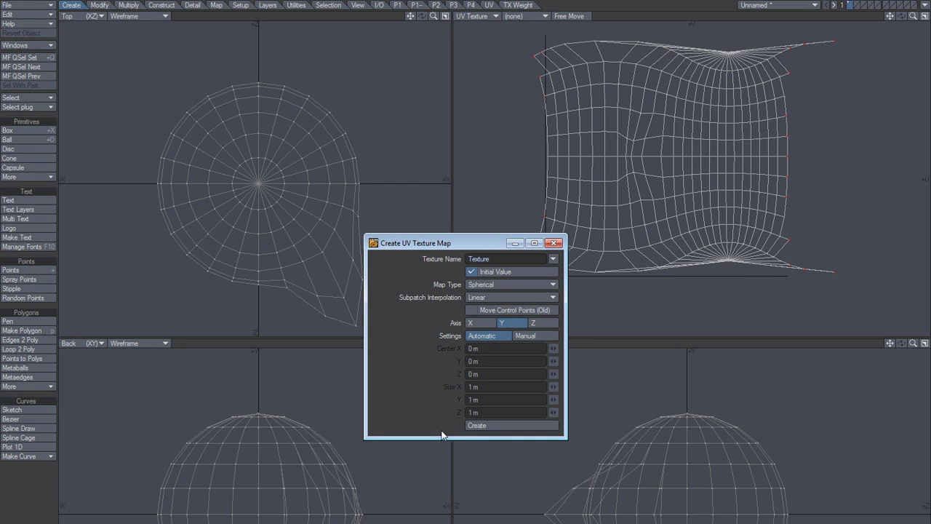
{"action": "left_click", "coordinate": [555, 243]}
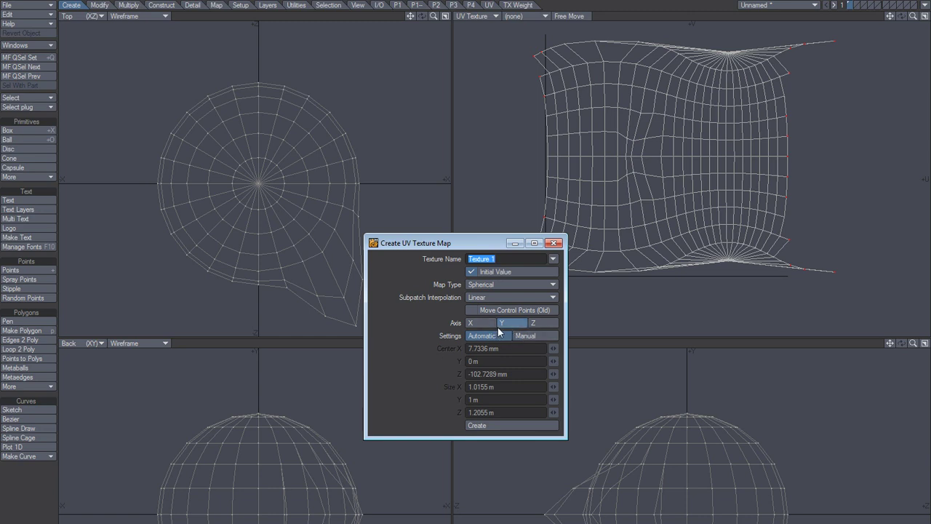
Switch the UV settings to Manual with the centre at 0, 0, 0.
{"action": "left_click", "coordinate": [538, 336]}
{"action": "left_click", "coordinate": [491, 351]}
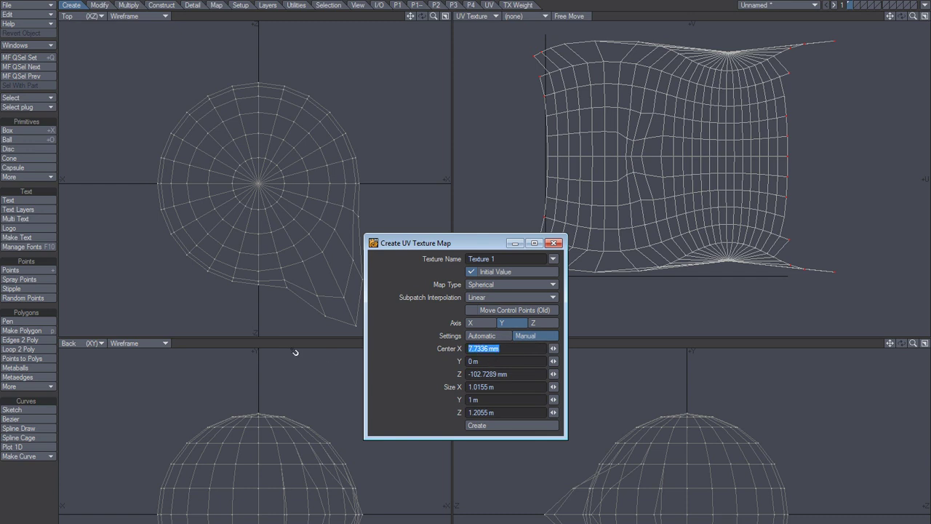
{"action": "type", "text": "0"}
{"action": "key", "text": "Tab"}
{"action": "key", "text": "Tab"}
{"action": "type", "text": "0"}
{"action": "key", "text": "Tab"}
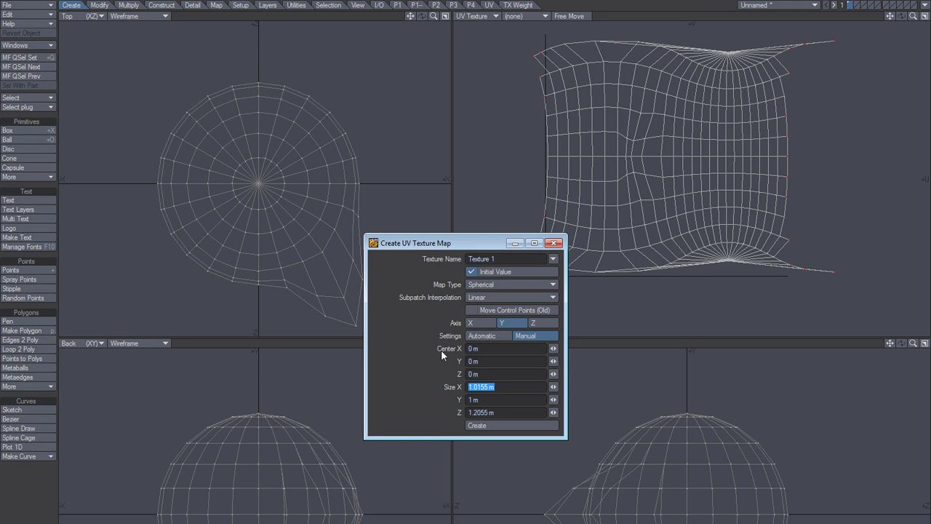
Set Size X and Y to Size Z's 1.2055 m, create Texture 1, and close.
{"action": "key", "text": "Tab"}
{"action": "key", "text": "Tab"}
{"action": "key", "text": "ctrl+c"}
{"action": "left_click", "coordinate": [502, 387]}
{"action": "key", "text": "ctrl+v"}
{"action": "key", "text": "Tab"}
{"action": "key", "text": "ctrl+v"}
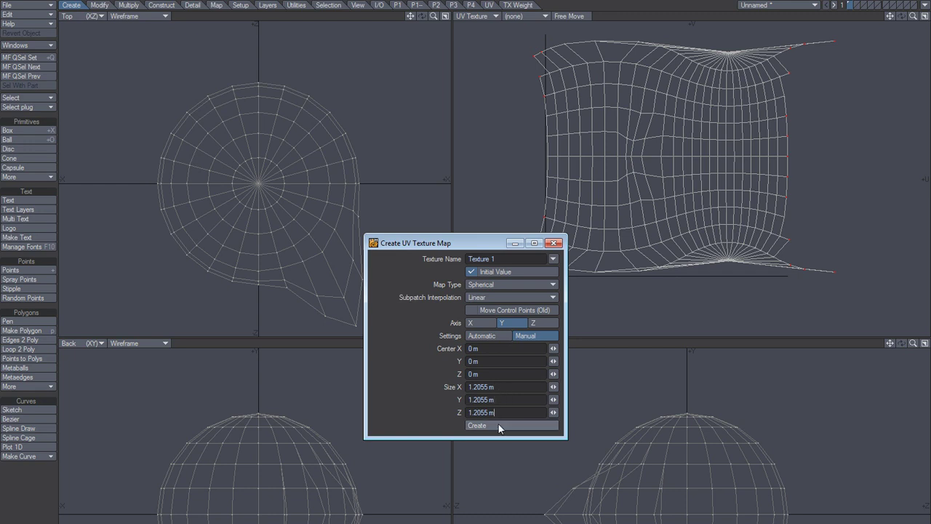
{"action": "left_click", "coordinate": [496, 424]}
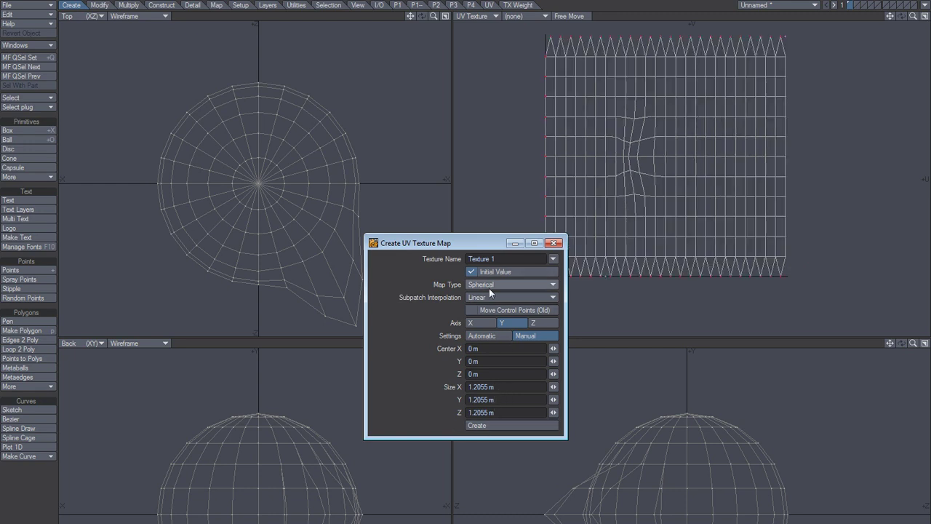
{"action": "left_click", "coordinate": [555, 242]}
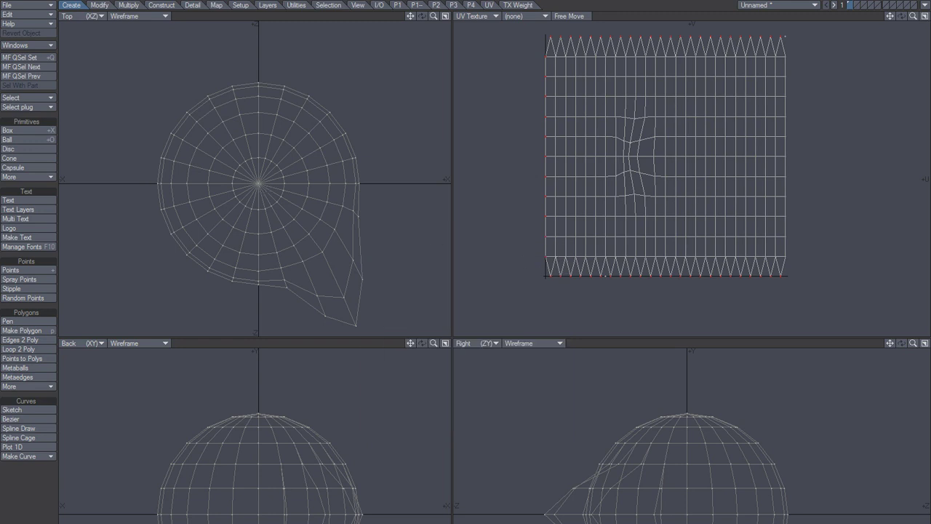
Drag four point regions in the Top view to pull the spike back into the sphere.
{"action": "left_click_drag", "start_coordinate": [260, 186], "coordinate": [262, 190]}
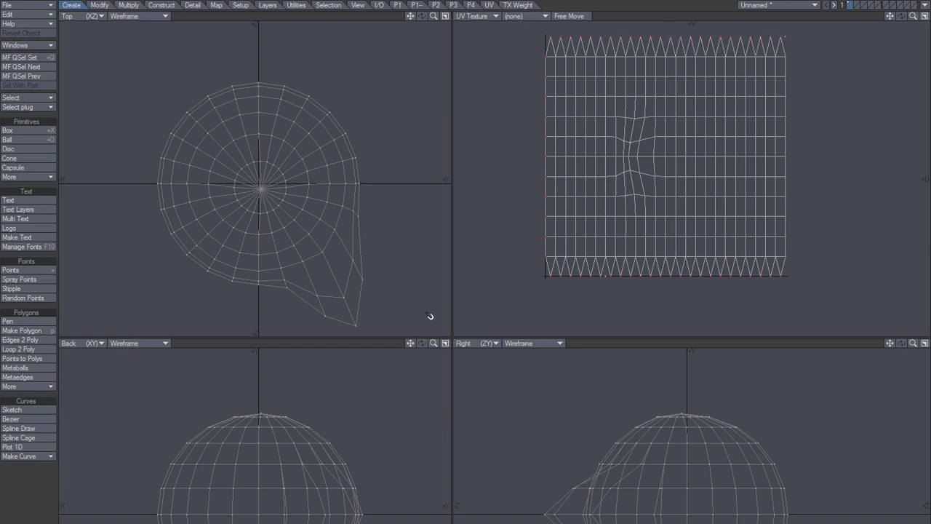
{"action": "left_click_drag", "start_coordinate": [290, 290], "coordinate": [287, 304]}
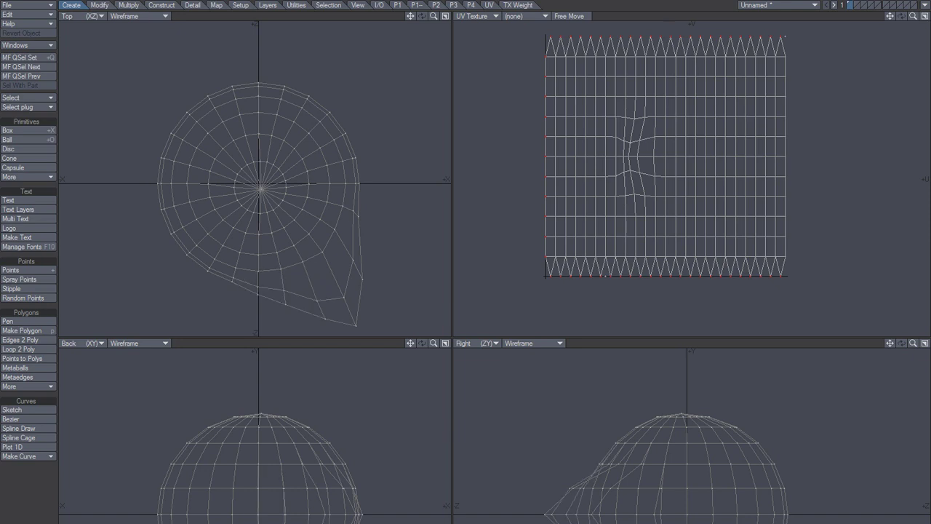
{"action": "left_click_drag", "start_coordinate": [362, 220], "coordinate": [362, 246]}
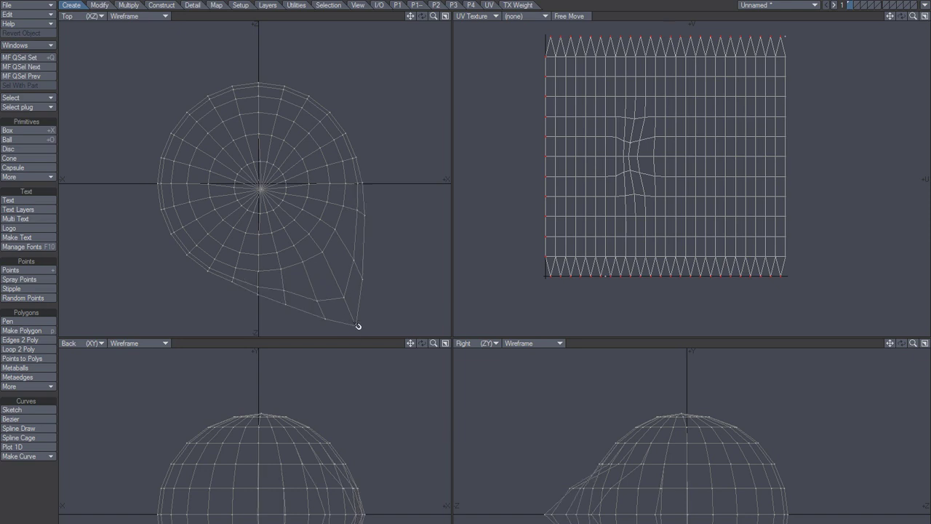
{"action": "left_click_drag", "start_coordinate": [358, 326], "coordinate": [390, 311]}
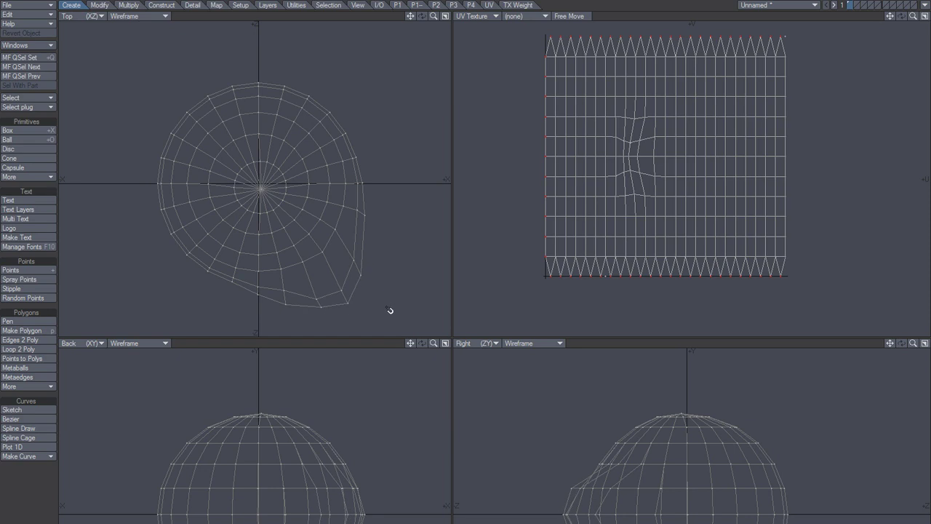
Open Create UV Texture Map, target the Texture map, and zero Center X and Z.
{"action": "key", "text": "ctrl+u"}
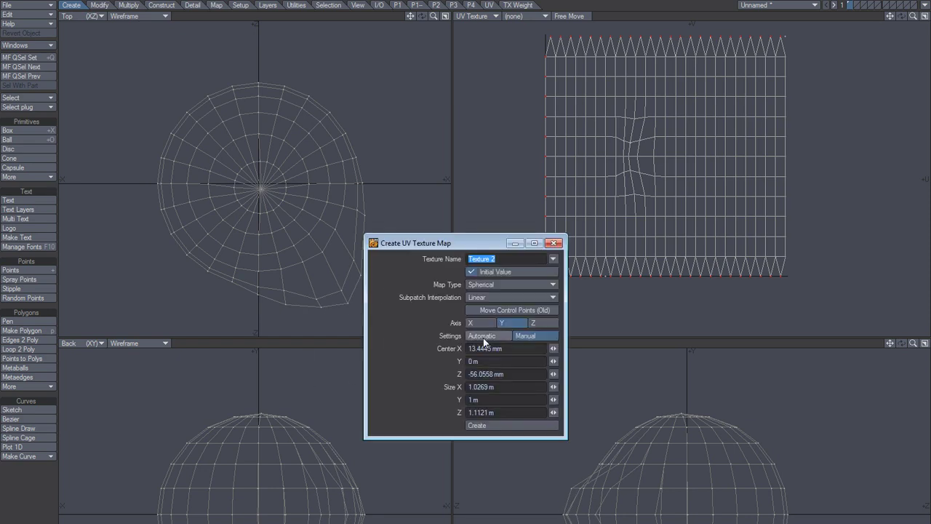
{"action": "left_click", "coordinate": [554, 258]}
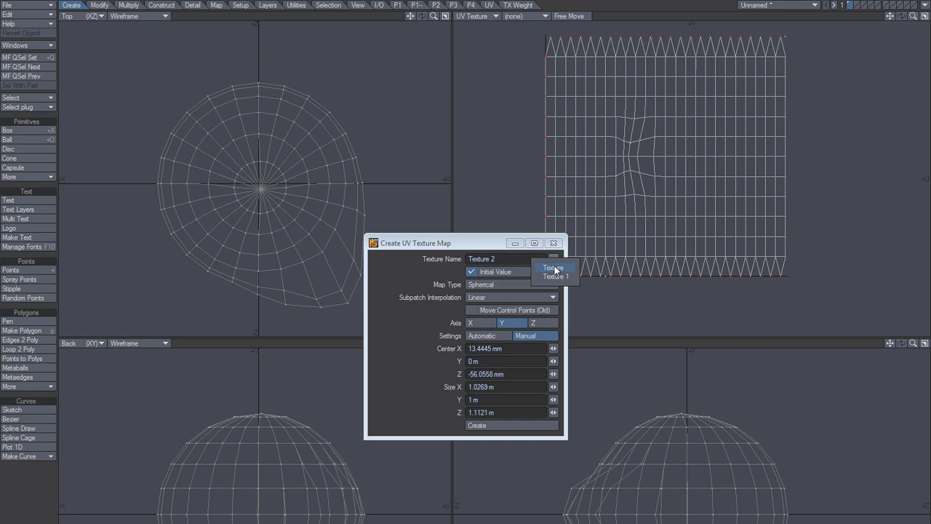
{"action": "left_click", "coordinate": [506, 348]}
{"action": "type", "text": "0"}
{"action": "key", "text": "Tab"}
{"action": "key", "text": "Tab"}
{"action": "key", "text": "Tab"}
{"action": "type", "text": "0"}
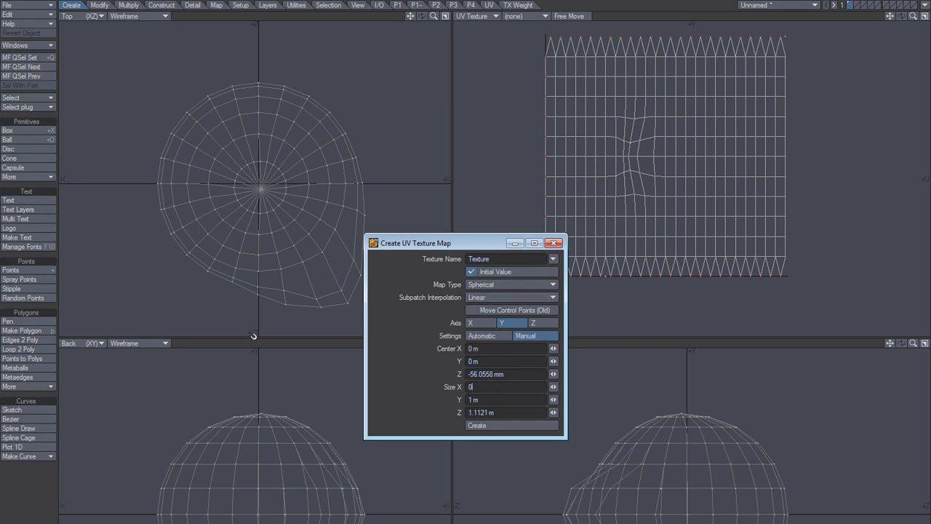
{"action": "key", "text": "shift+Tab"}
{"action": "type", "text": "0"}
{"action": "key", "text": "Tab"}
Set Size X, Y and Z to 1.1121 m and create the spherical map.
{"action": "key", "text": "Tab"}
{"action": "key", "text": "Tab"}
{"action": "left_click", "coordinate": [486, 386]}
{"action": "key", "text": "ctrl+v"}
{"action": "key", "text": "Tab"}
{"action": "key", "text": "ctrl+v"}
{"action": "key", "text": "Tab"}
{"action": "key", "text": "ctrl+v"}
{"action": "left_click", "coordinate": [497, 424]}
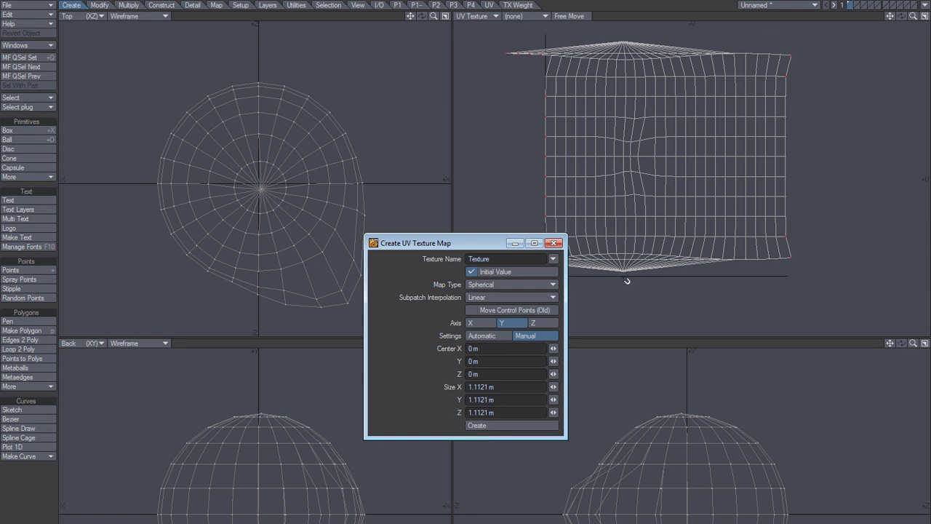
Set the selected pole points' X and Z positions to 0 using Point Info.
{"action": "left_click", "coordinate": [556, 243]}
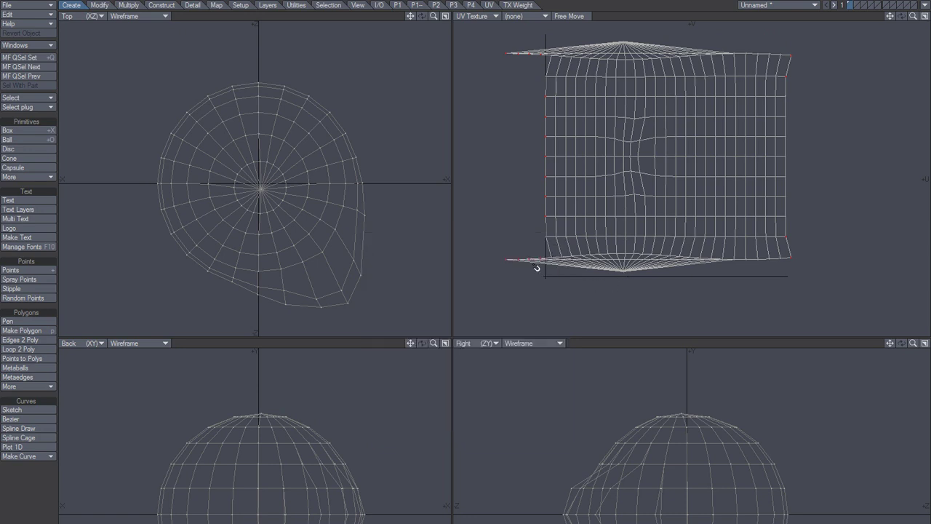
{"action": "left_click", "coordinate": [256, 187]}
{"action": "key", "text": "i"}
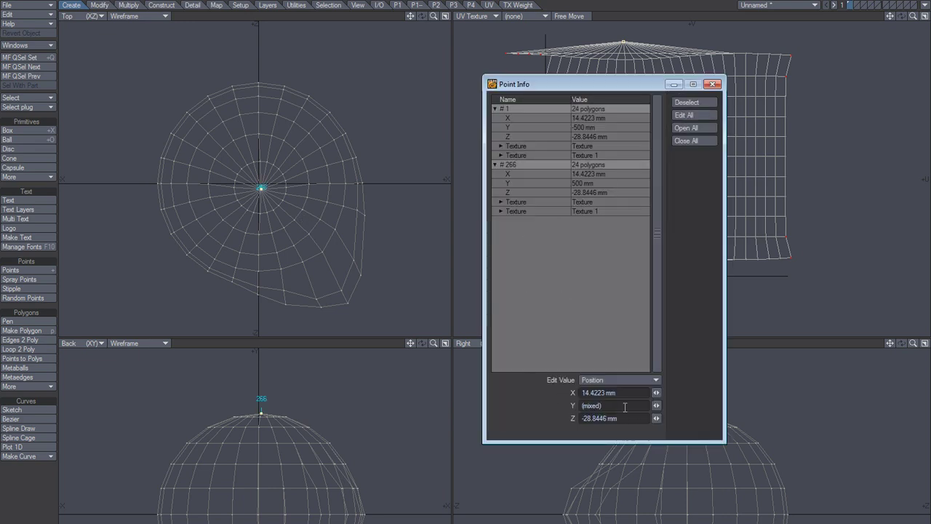
{"action": "left_click", "coordinate": [624, 392]}
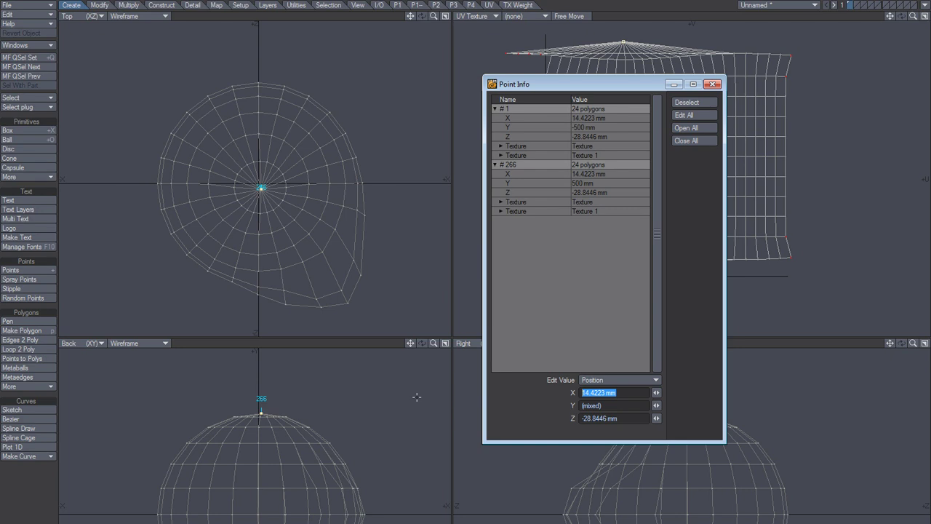
{"action": "type", "text": "0"}
{"action": "key", "text": "Tab"}
{"action": "key", "text": "Tab"}
{"action": "type", "text": "0"}
{"action": "key", "text": "Tab"}
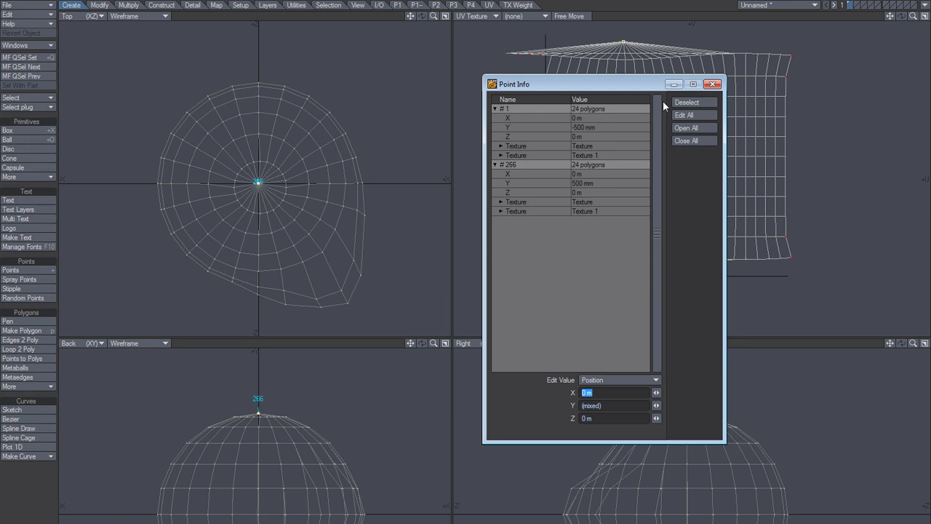
{"action": "left_click", "coordinate": [713, 84]}
{"action": "left_click", "coordinate": [369, 177]}
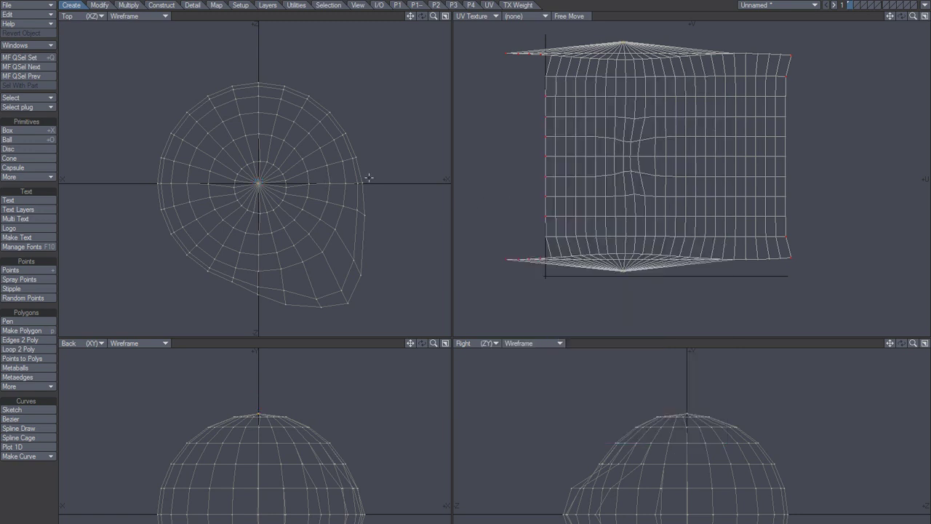
Open Create UV Texture Map for Texture 2 and zero Center X and Z.
{"action": "key", "text": "ctrl+u"}
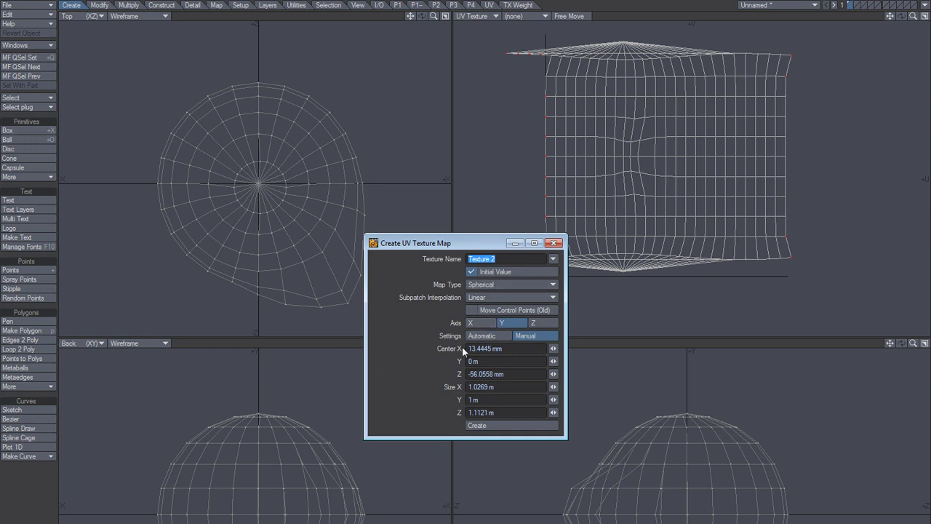
{"action": "left_click", "coordinate": [502, 349]}
{"action": "type", "text": "0"}
{"action": "key", "text": "Tab"}
{"action": "key", "text": "Tab"}
{"action": "type", "text": "0"}
{"action": "key", "text": "Tab"}
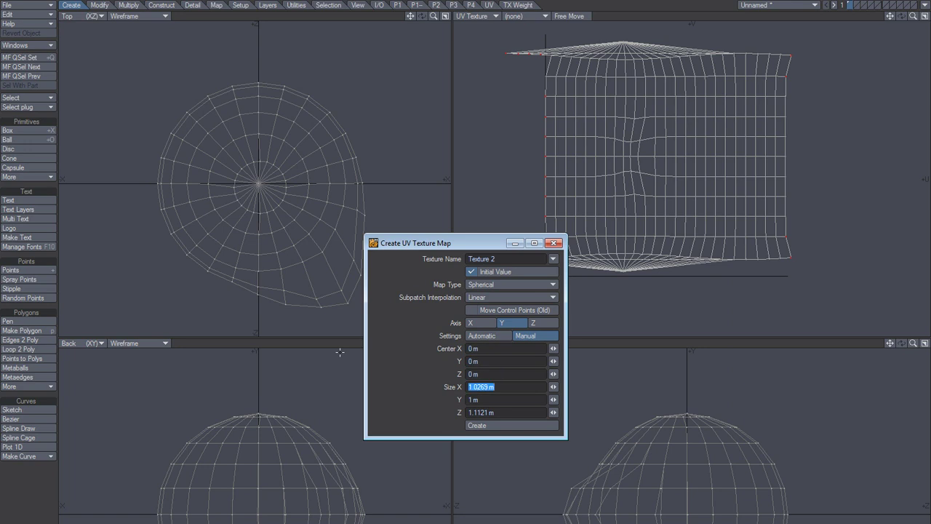
Set Size X, Y and Z to 1.1121 m and create the Texture 2 map.
{"action": "key", "text": "Tab"}
{"action": "key", "text": "Tab"}
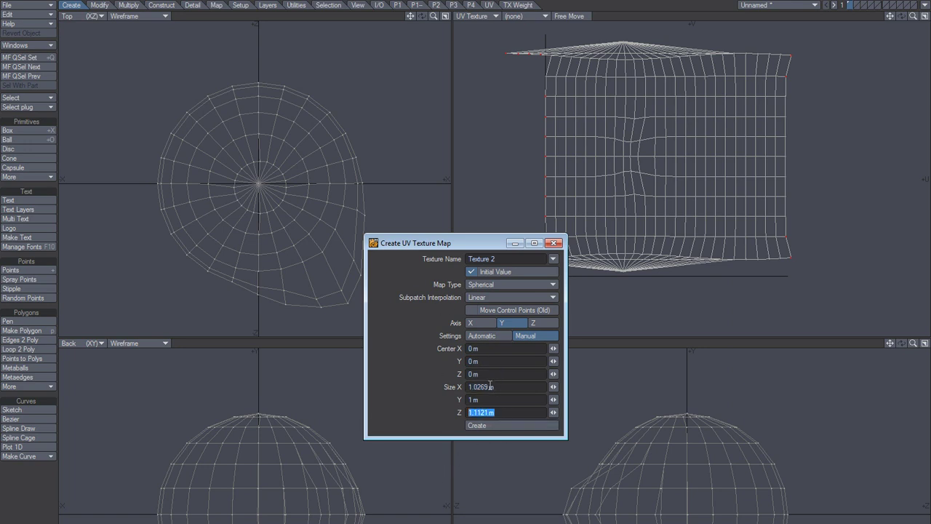
{"action": "left_click", "coordinate": [498, 386]}
{"action": "key", "text": "ctrl+v"}
{"action": "key", "text": "Tab"}
{"action": "left_click", "coordinate": [503, 411]}
{"action": "key", "text": "ctrl+v"}
{"action": "left_click", "coordinate": [495, 432]}
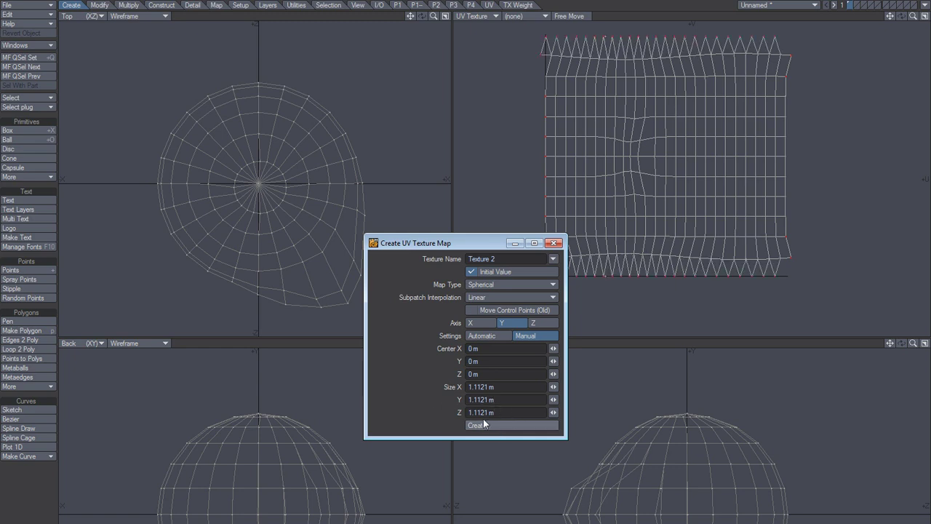